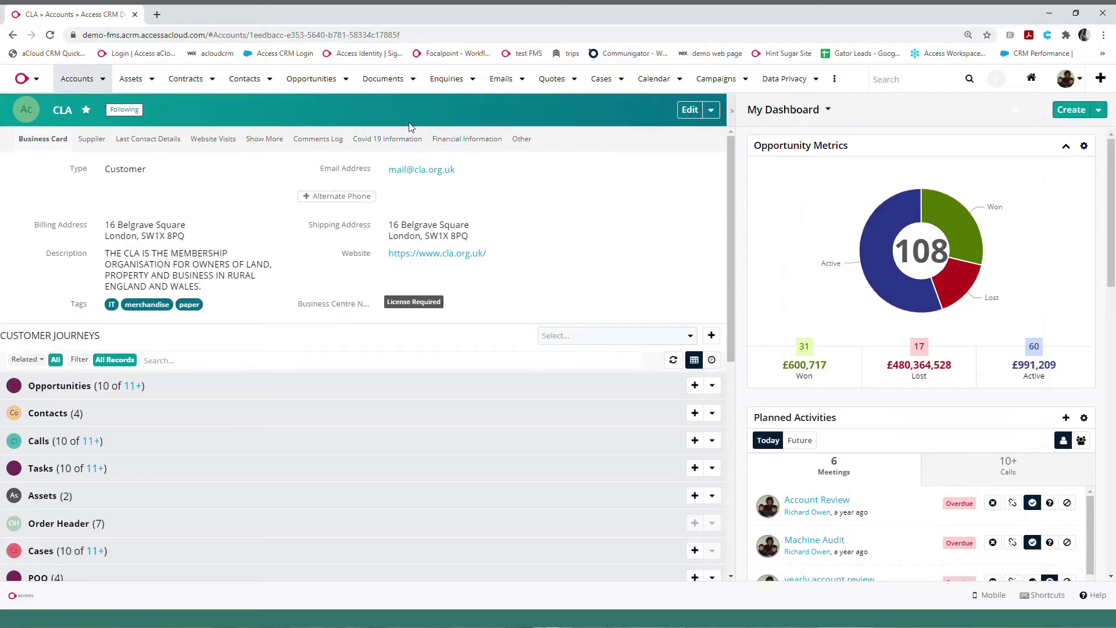
# Step: Switch to the Manager Dashboard and hide Closed Lost, Prospecting and Proposal/Price Quote from Opportunities By Close Date
pyautogui.click(40, 81)
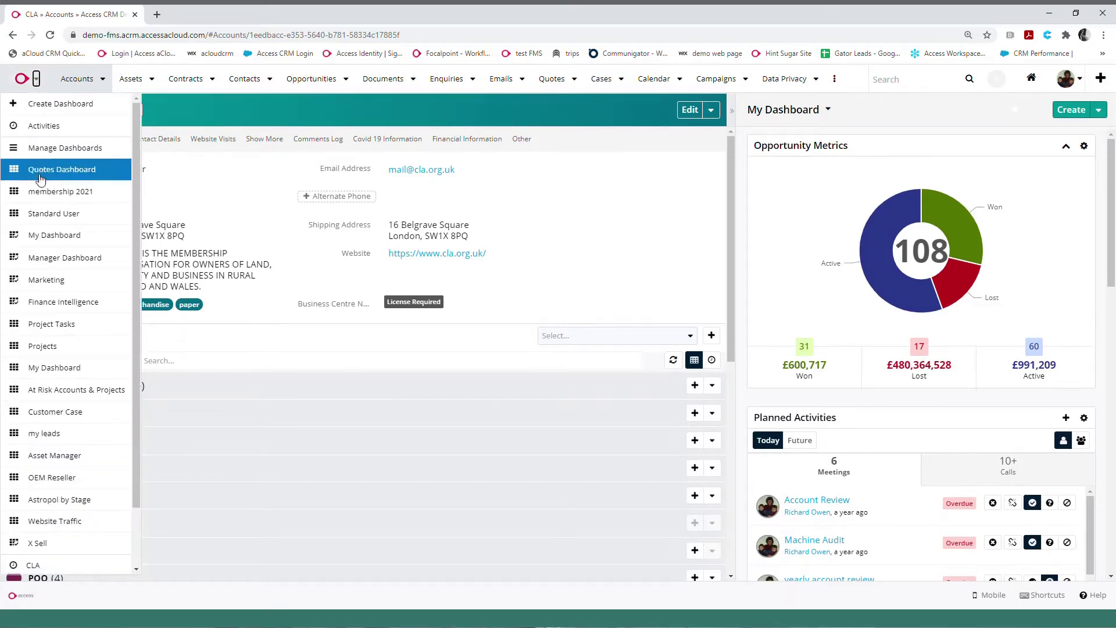
pyautogui.click(65, 257)
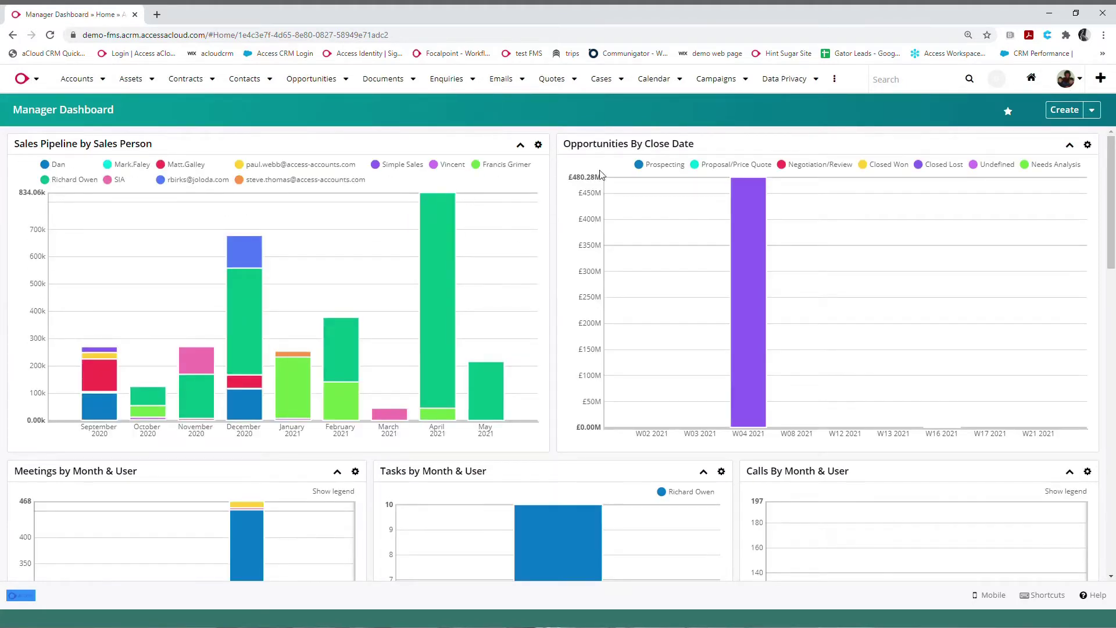
pyautogui.click(920, 165)
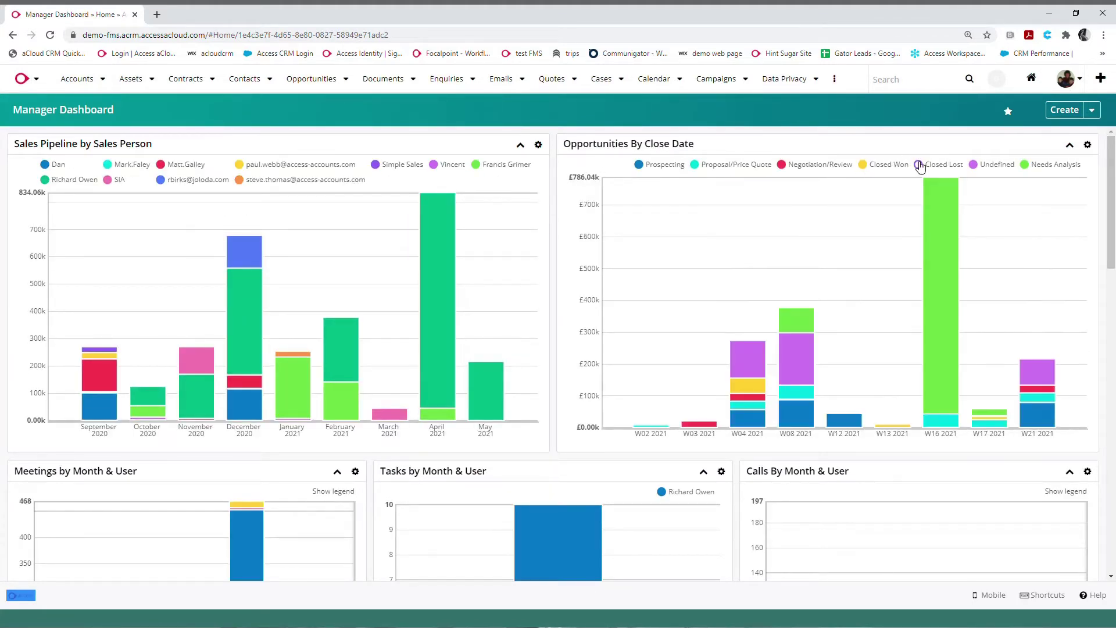
pyautogui.click(639, 165)
pyautogui.click(696, 165)
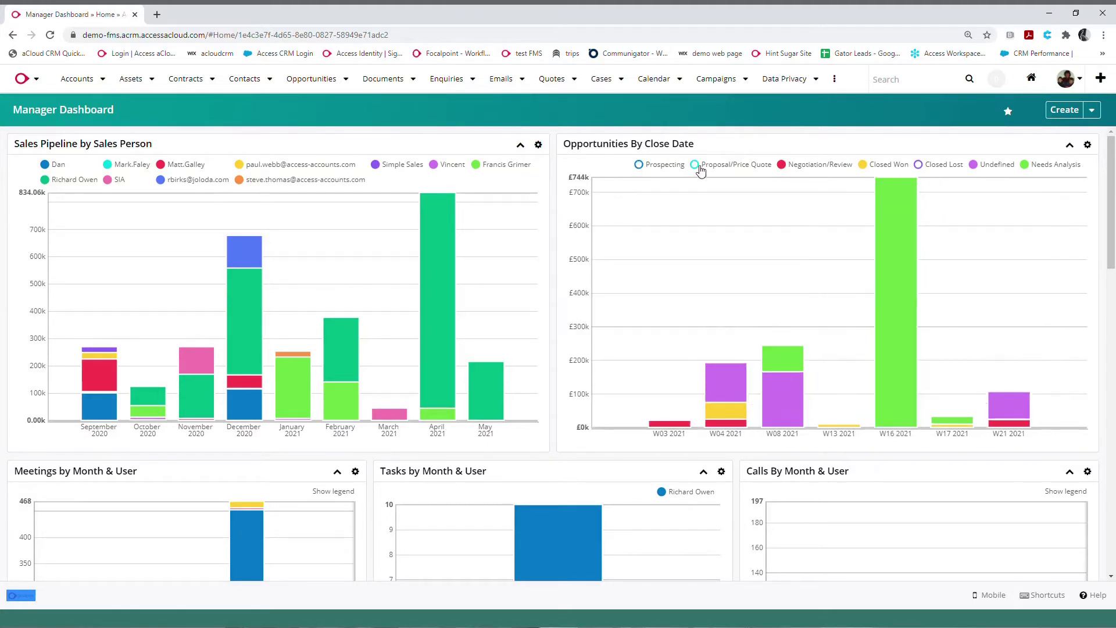
pyautogui.moveTo(896, 262)
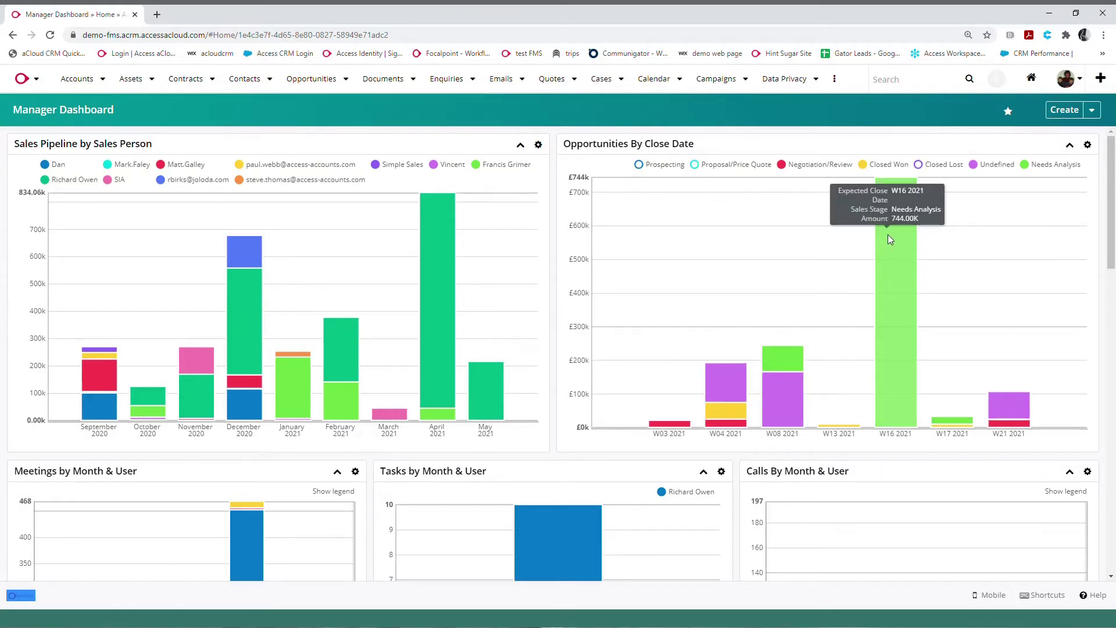
pyautogui.click(887, 235)
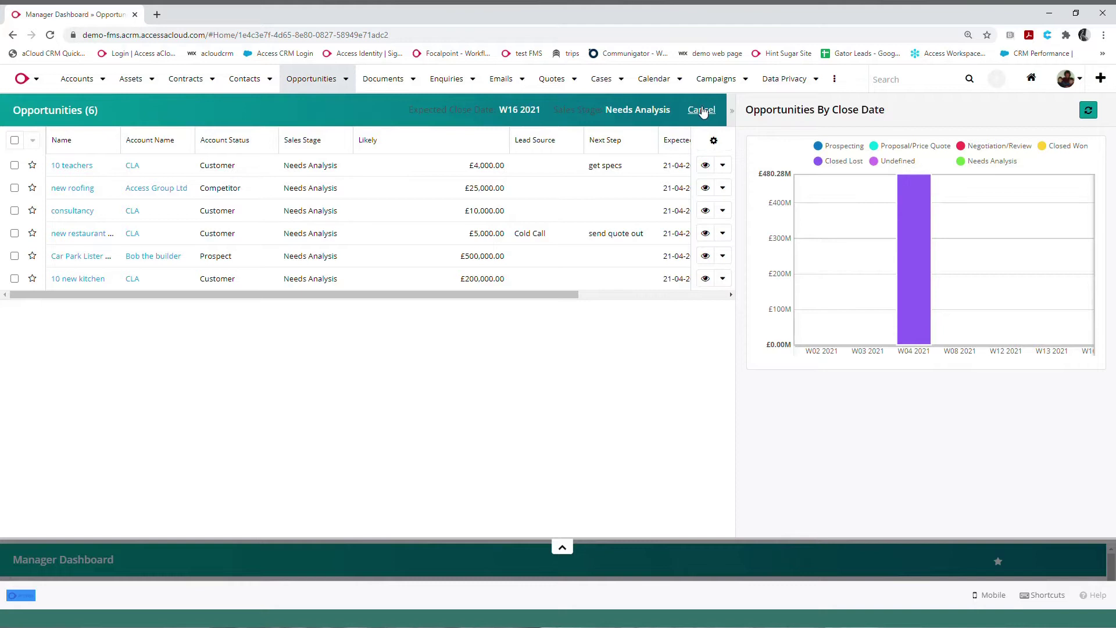
pyautogui.click(702, 110)
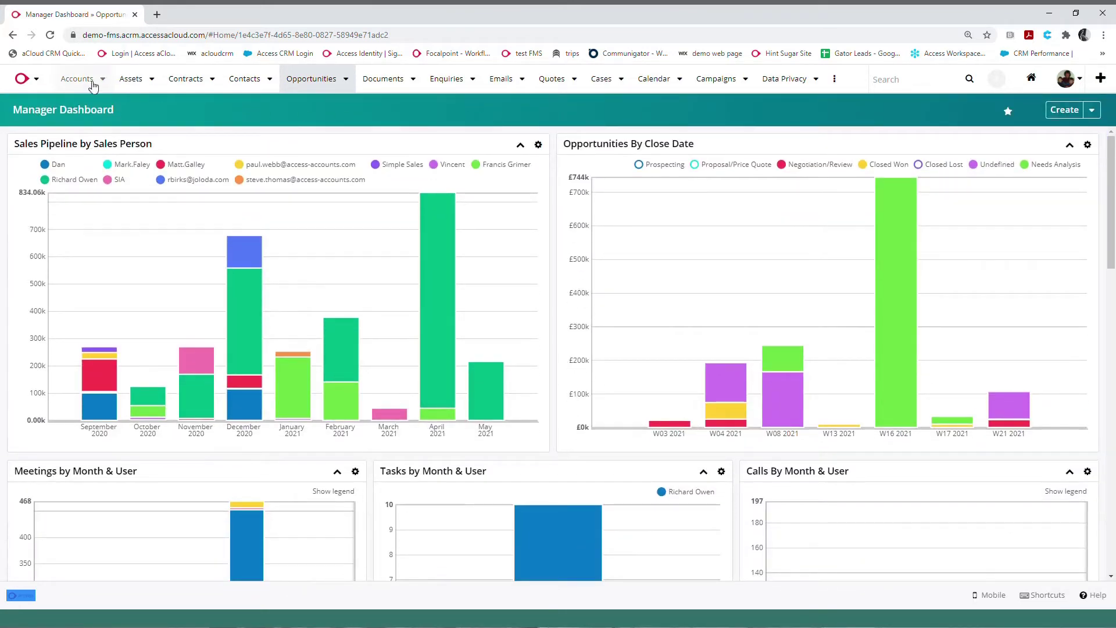
# Step: Select Finance Intelligence from the home dashboard list to see Accounts on Stop
pyautogui.click(39, 80)
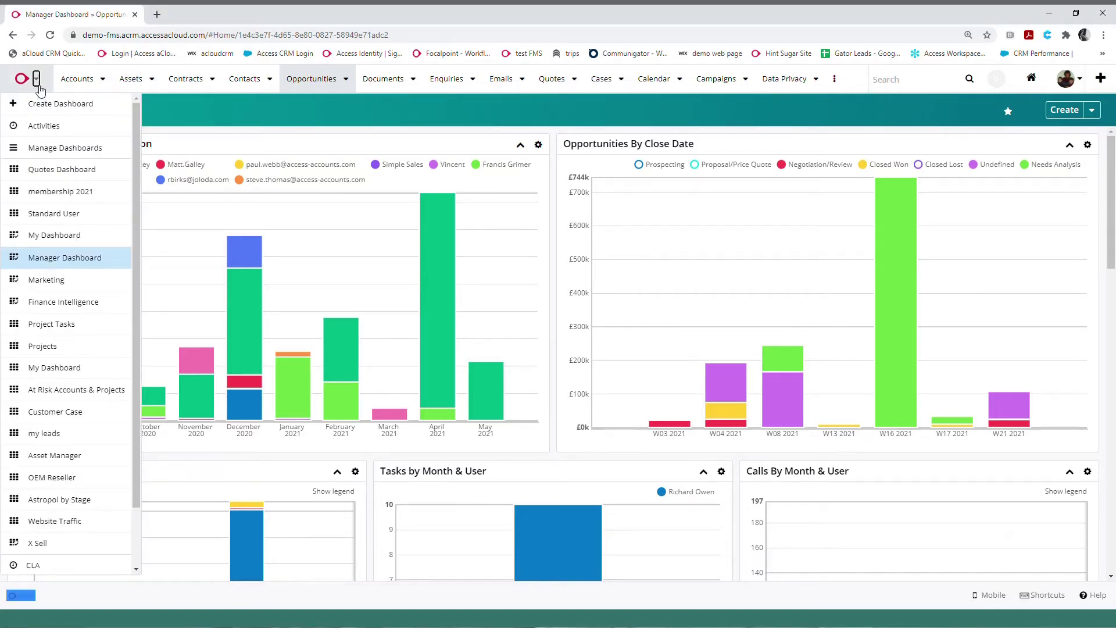
pyautogui.click(54, 301)
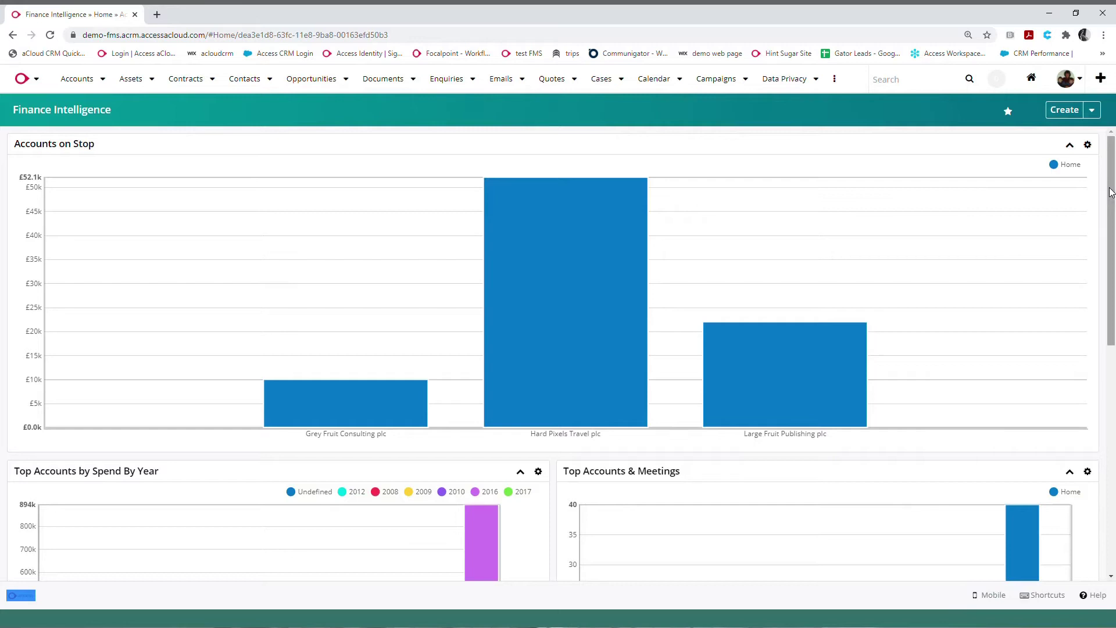
pyautogui.moveTo(1111, 194)
pyautogui.mouseDown()
pyautogui.moveTo(1112, 366)
pyautogui.moveTo(1109, 140)
pyautogui.mouseUp()
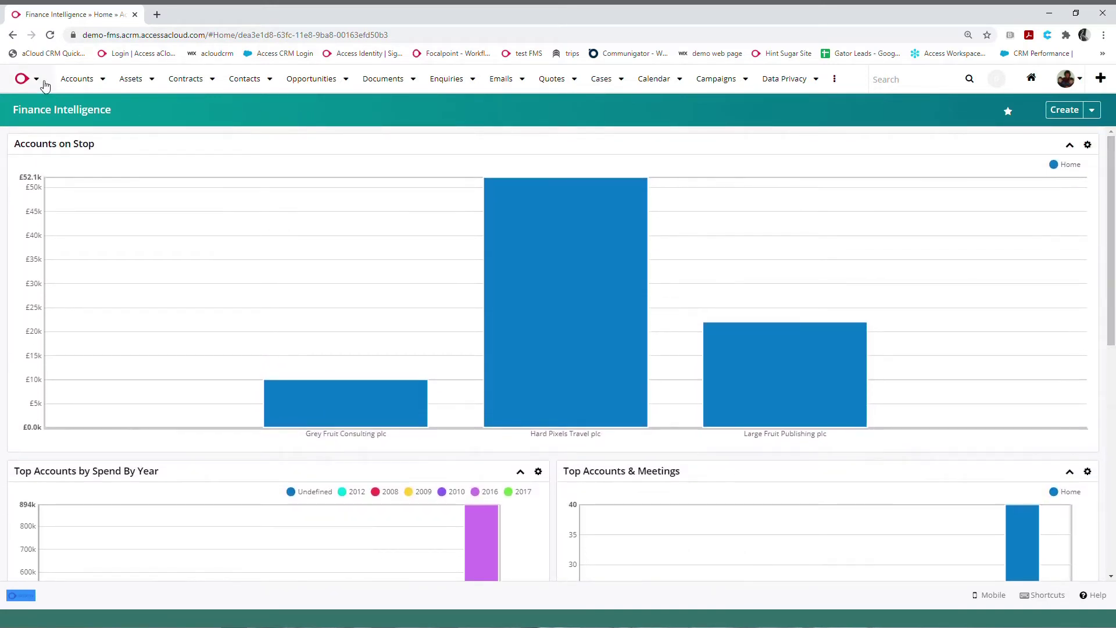
# Step: Select Customer Case from the home dashboard list to see My Cases and Today's New High Cases
pyautogui.click(39, 80)
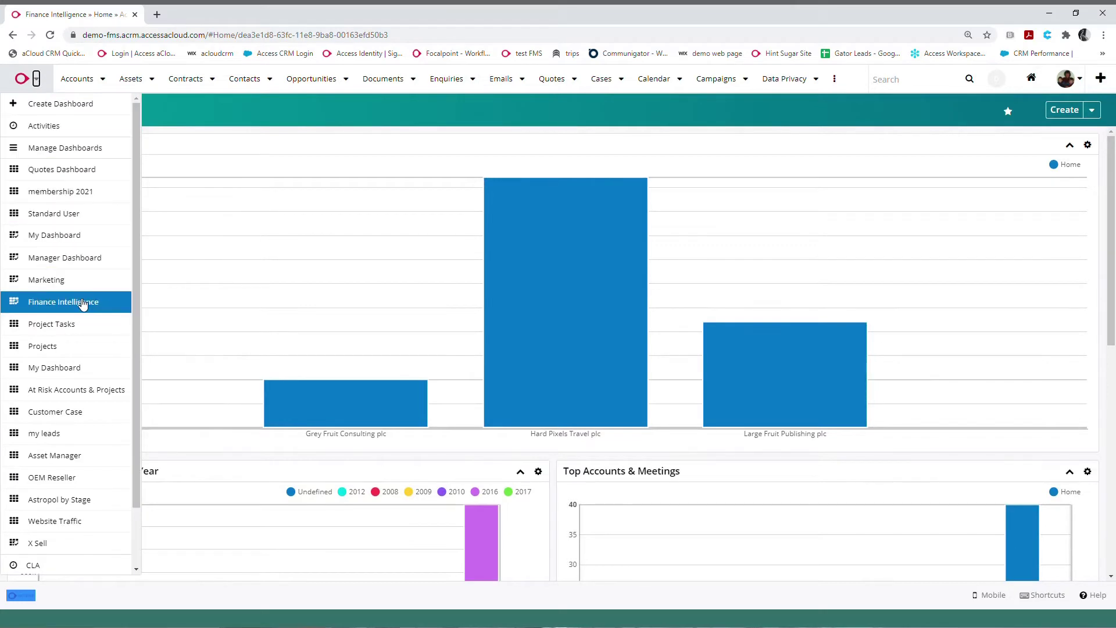
pyautogui.click(72, 413)
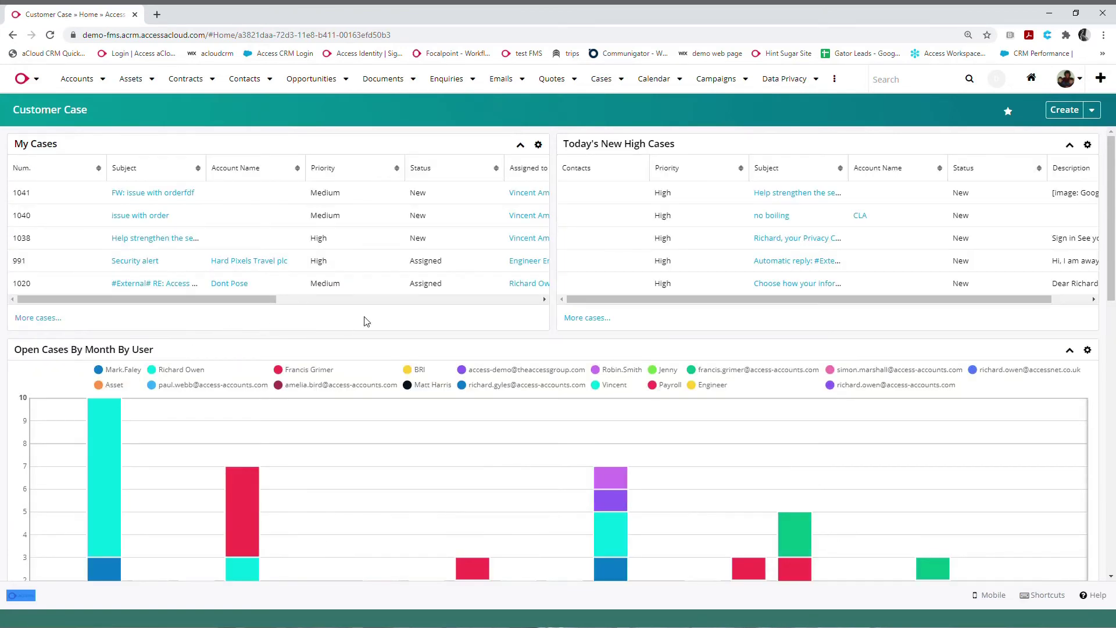
pyautogui.moveTo(1110, 244)
pyautogui.mouseDown()
pyautogui.moveTo(1112, 297)
pyautogui.moveTo(1110, 174)
pyautogui.mouseUp()
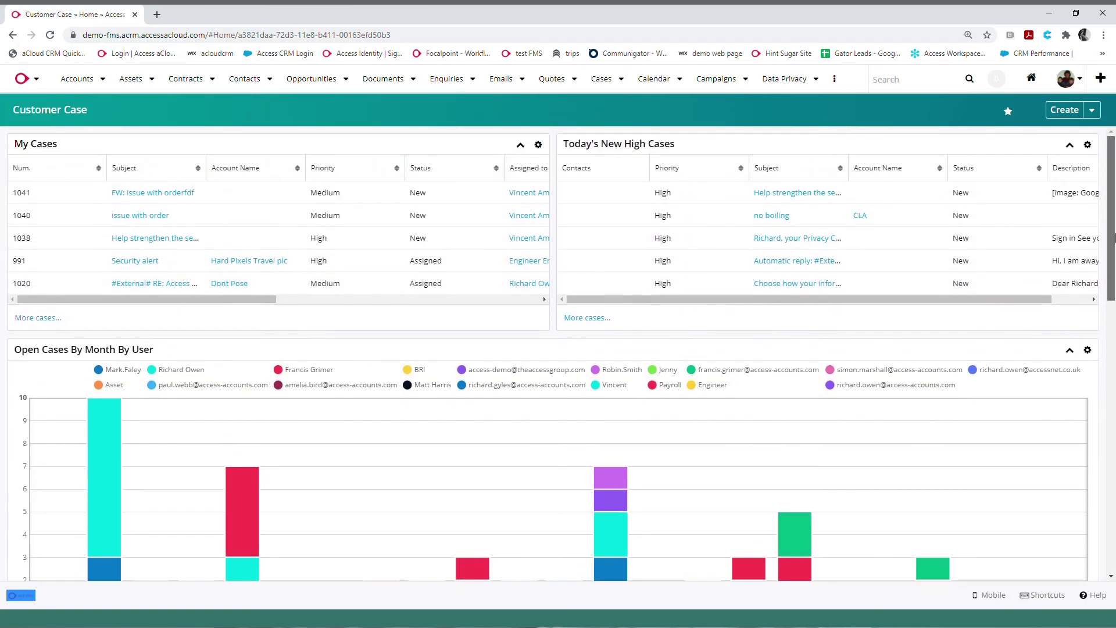
# Step: Select Astropol by Stage from the home dashboard list to see the Stage 0 and Stage 10 opportunities
pyautogui.click(37, 79)
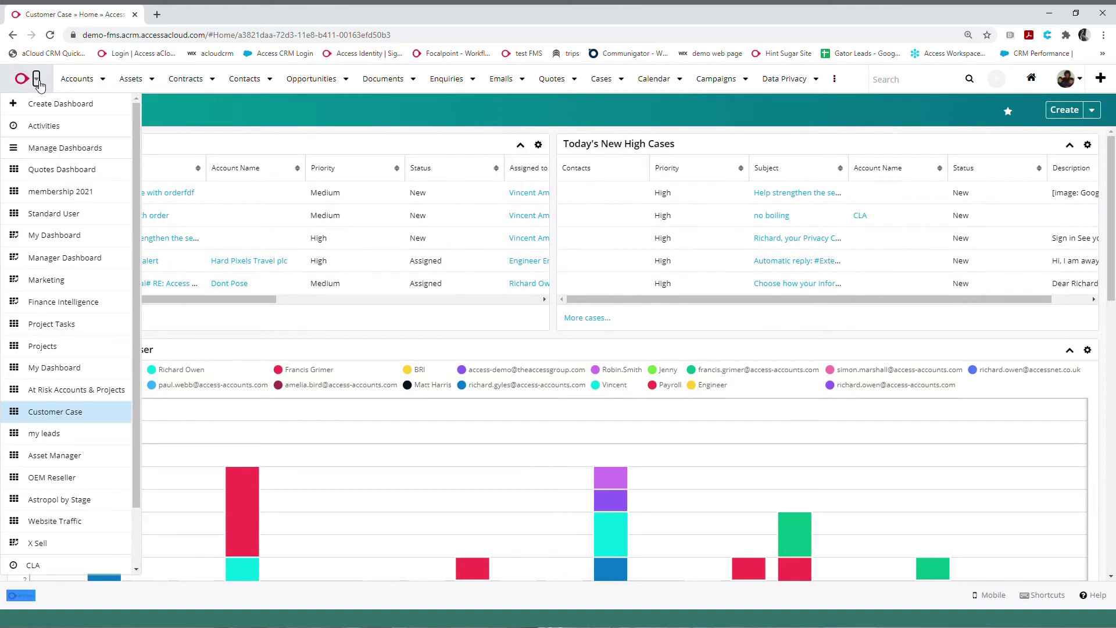
pyautogui.click(58, 499)
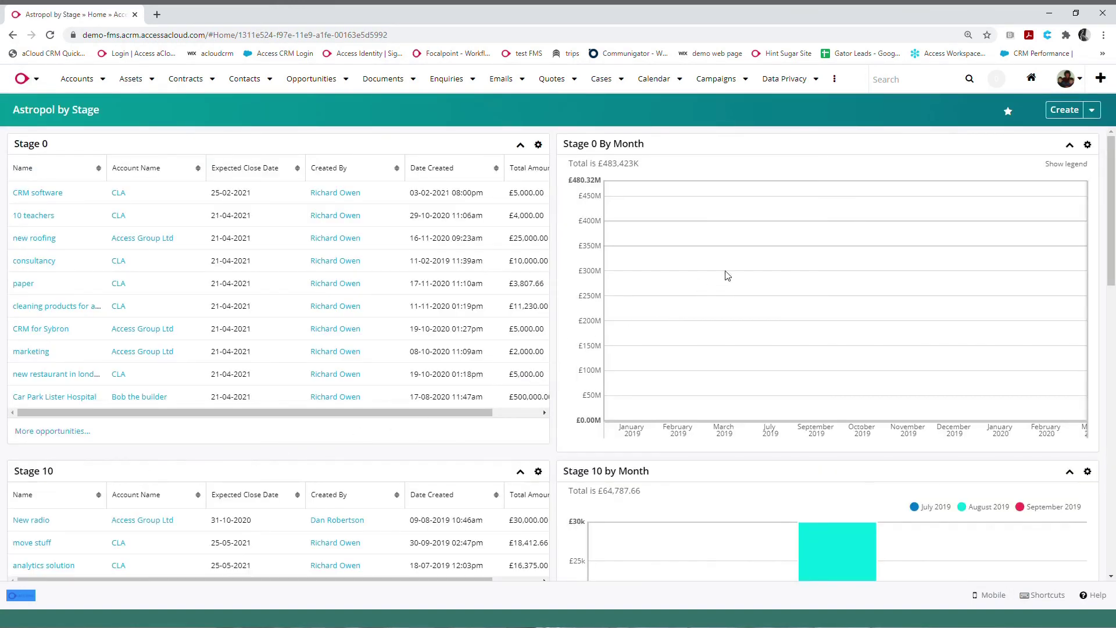
pyautogui.moveTo(1110, 218); pyautogui.dragTo(1110, 253)
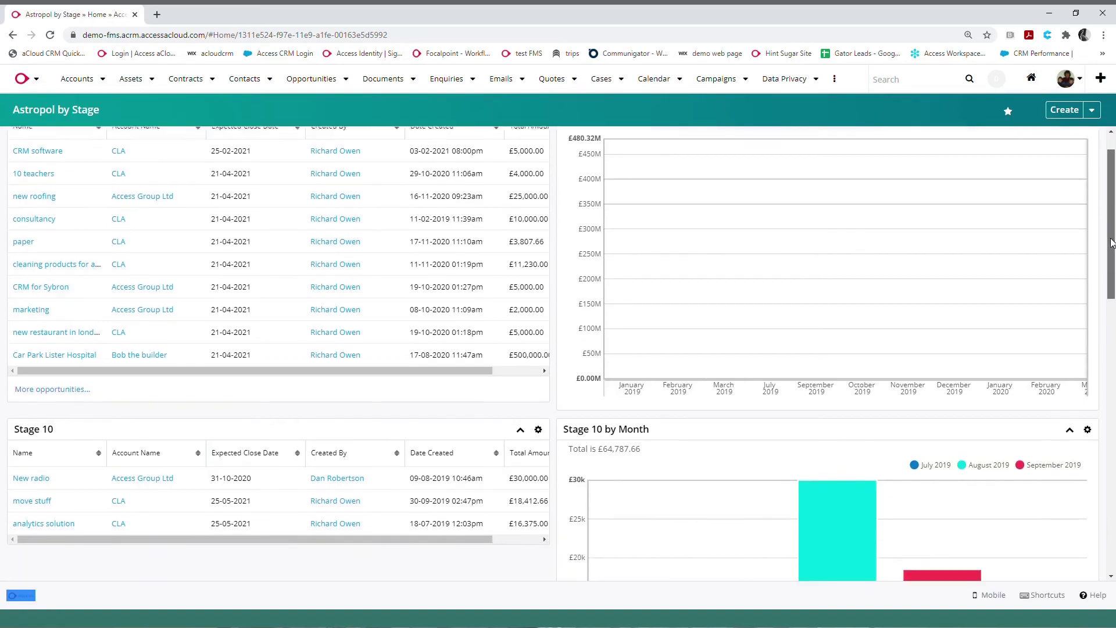